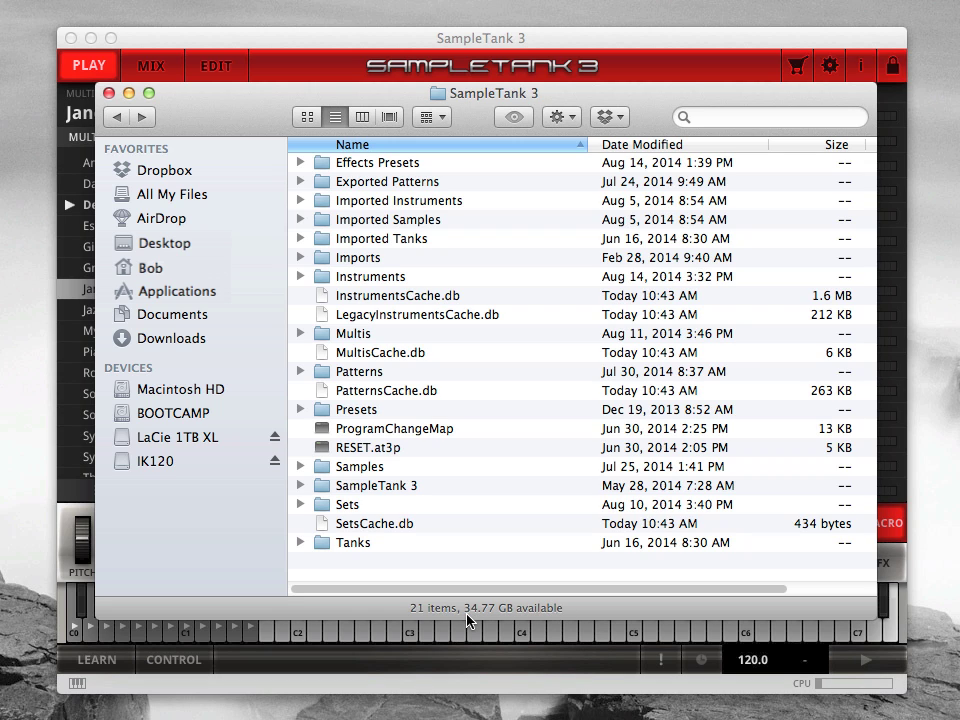
{"action": "left_click", "coordinate": [488, 647]}
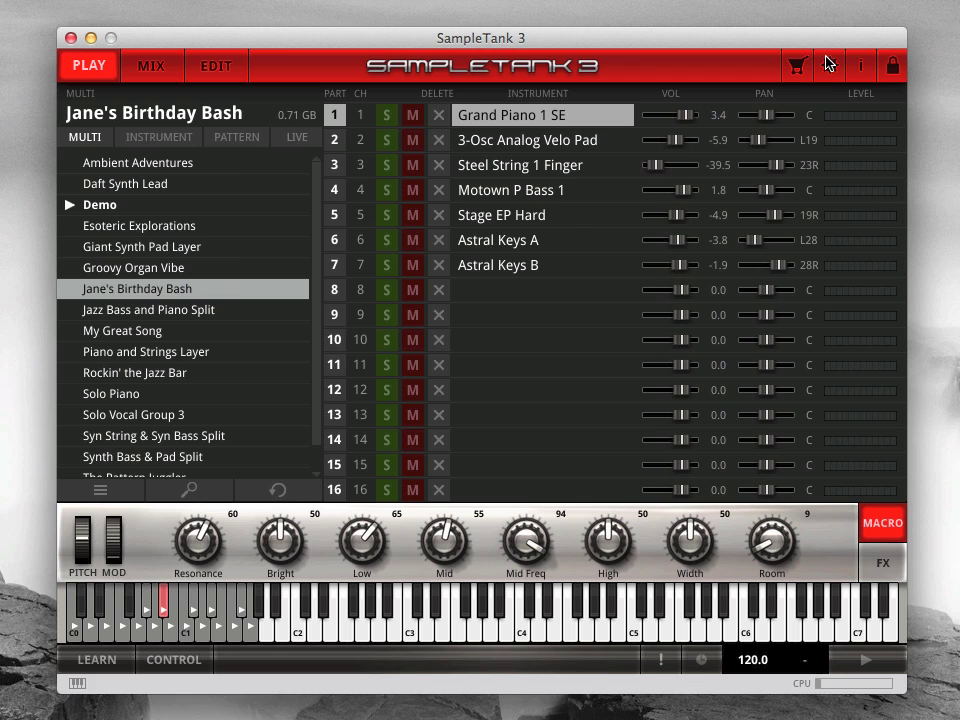
{"action": "left_click", "coordinate": [826, 64]}
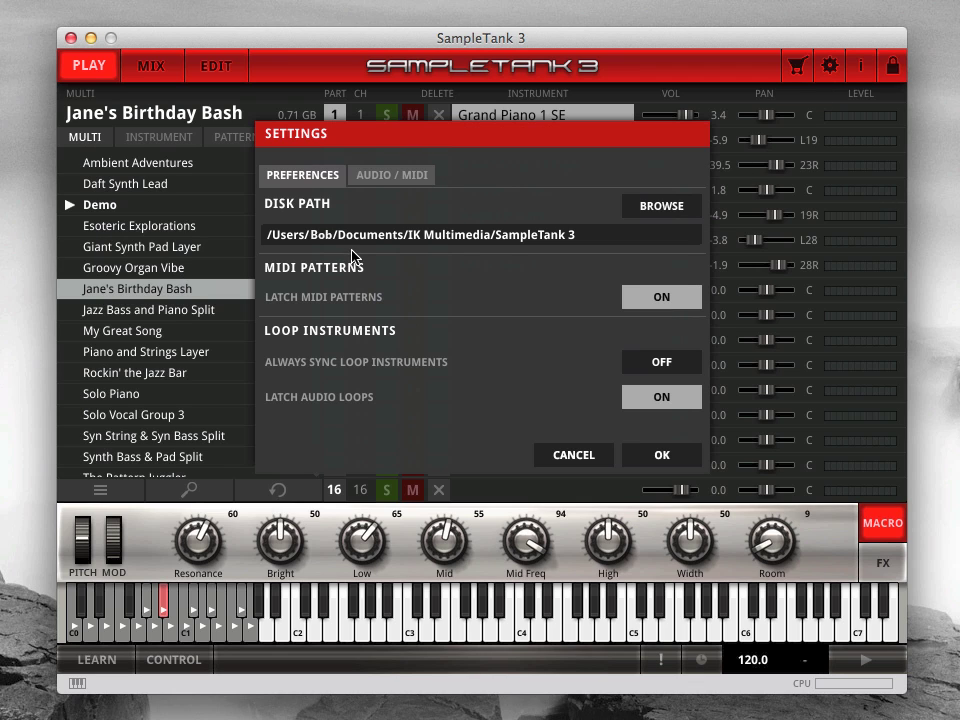
{"action": "left_click", "coordinate": [663, 456]}
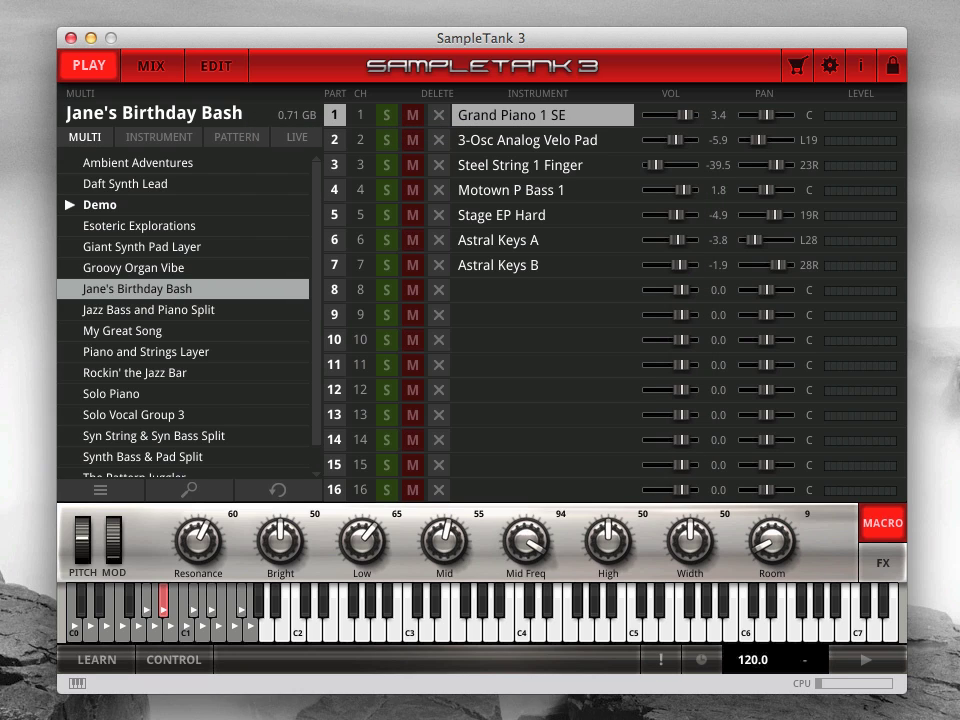
- Create a new empty multi and list the instrument categories down to Imported Instruments
{"action": "left_click", "coordinate": [77, 491]}
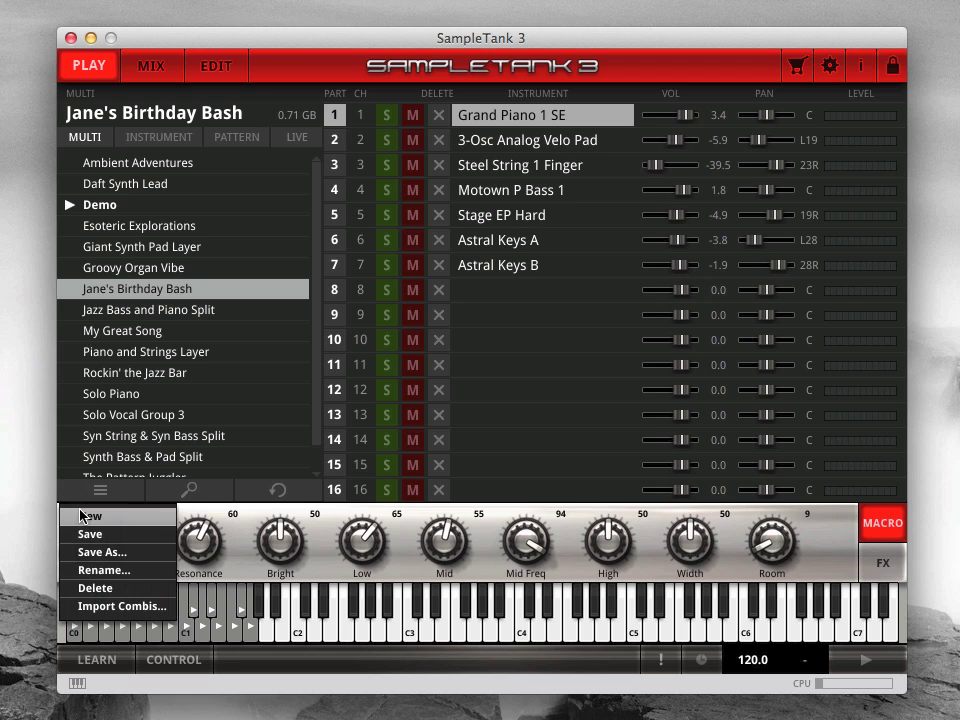
{"action": "left_click", "coordinate": [83, 516]}
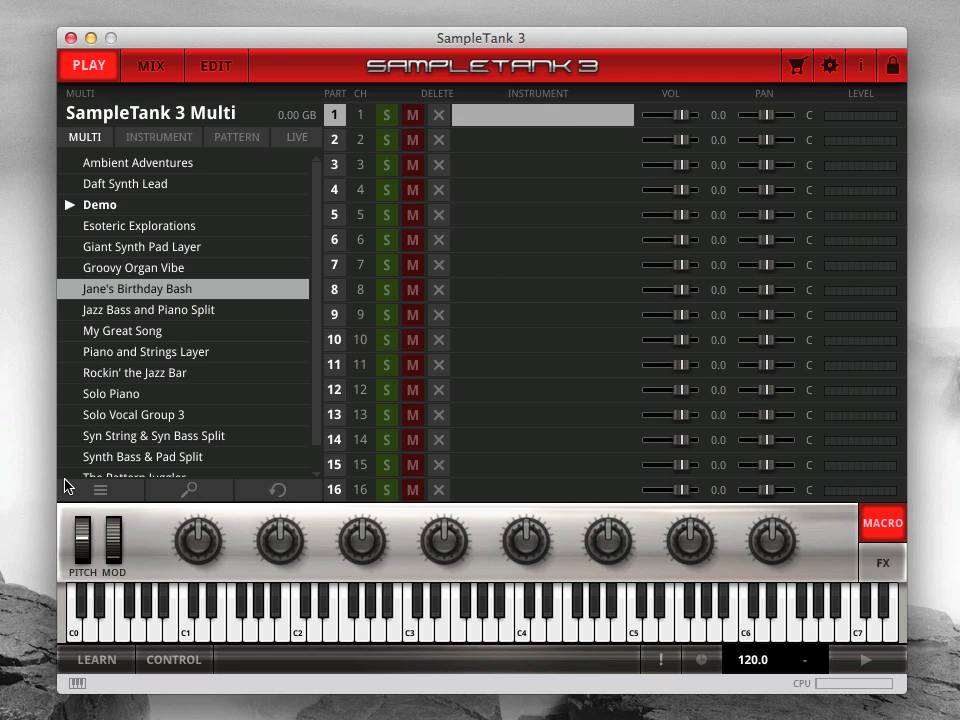
{"action": "left_click", "coordinate": [160, 139]}
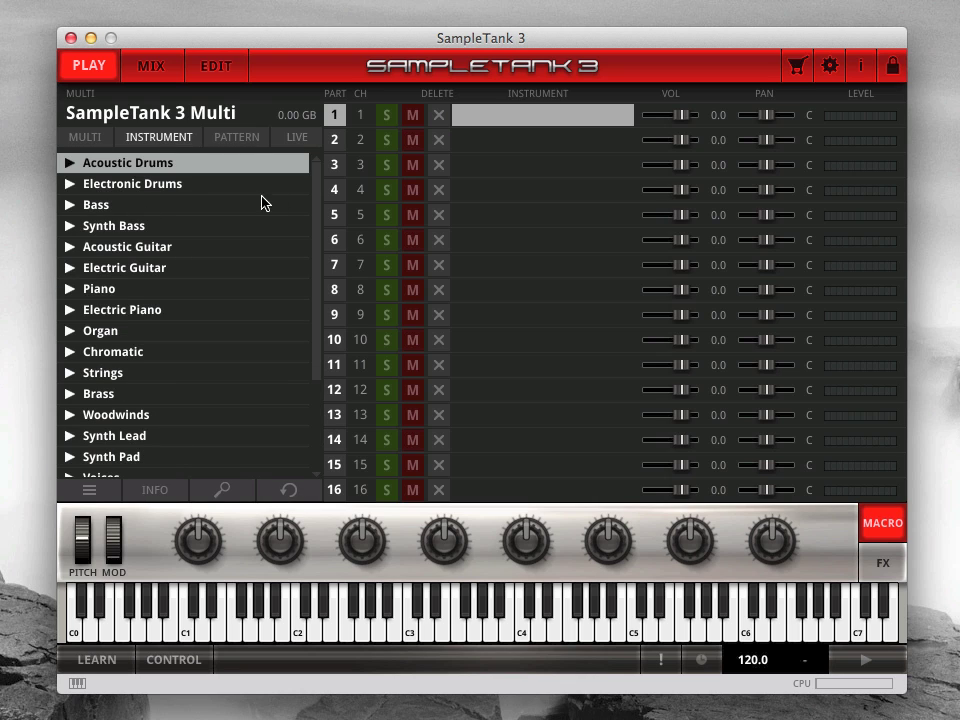
{"action": "scroll", "coordinate": [323, 193], "scroll_direction": "down", "scroll_amount": 5}
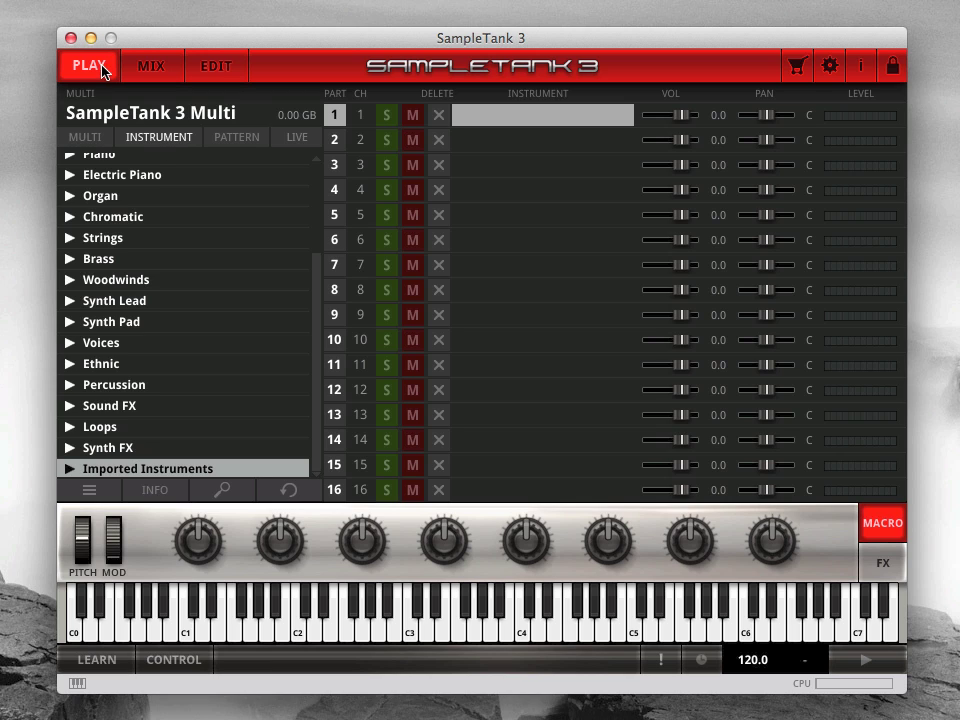
- Open Import Legacy Instruments and enter 'SampleMoog Basses' as the library name
{"action": "left_click", "coordinate": [109, 490]}
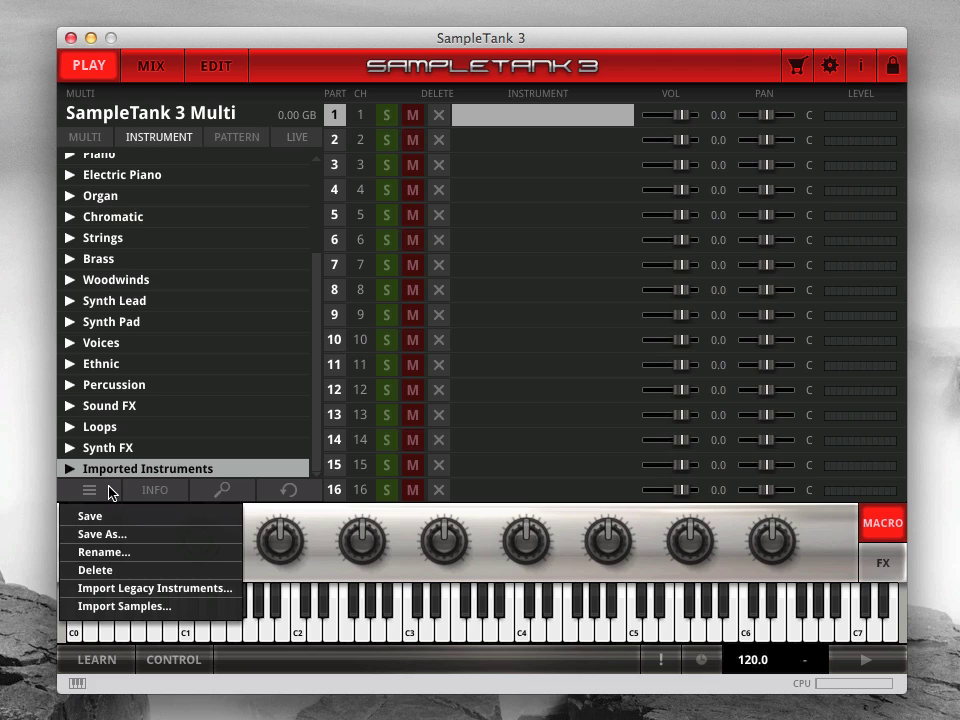
{"action": "left_click", "coordinate": [214, 589]}
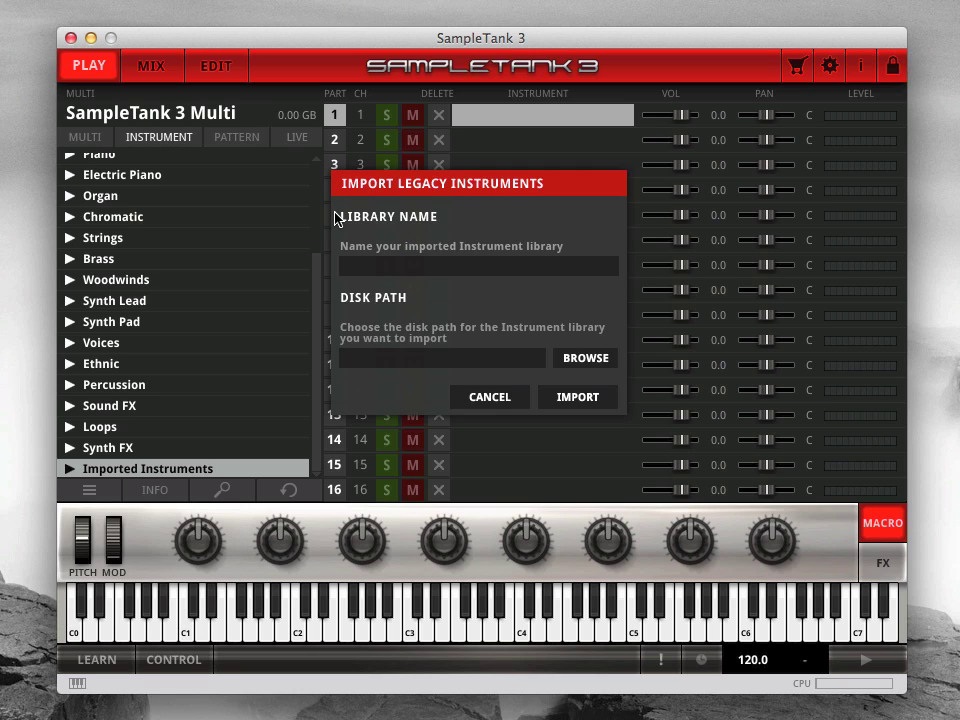
{"action": "left_click", "coordinate": [338, 267]}
{"action": "type", "text": "SampleMoog Basses"}
- Set the import disk path to the SampleMoog Basses folder on the LaCie drive
{"action": "left_click", "coordinate": [613, 358]}
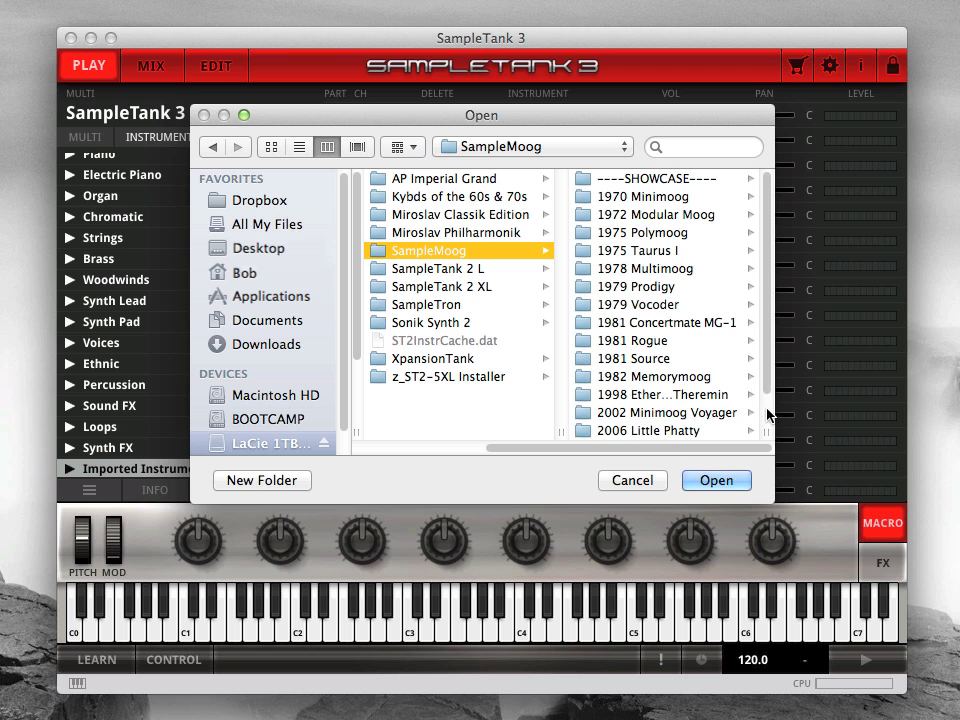
{"action": "scroll", "coordinate": [740, 358], "scroll_direction": "down", "scroll_amount": 2}
{"action": "left_click", "coordinate": [636, 418]}
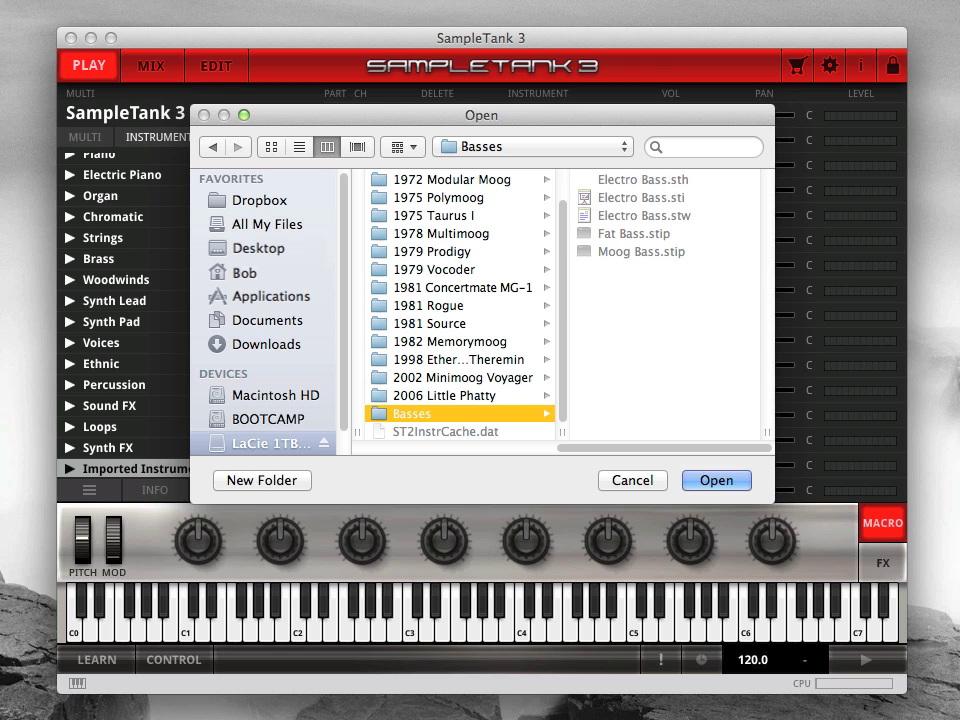
{"action": "left_click", "coordinate": [744, 482]}
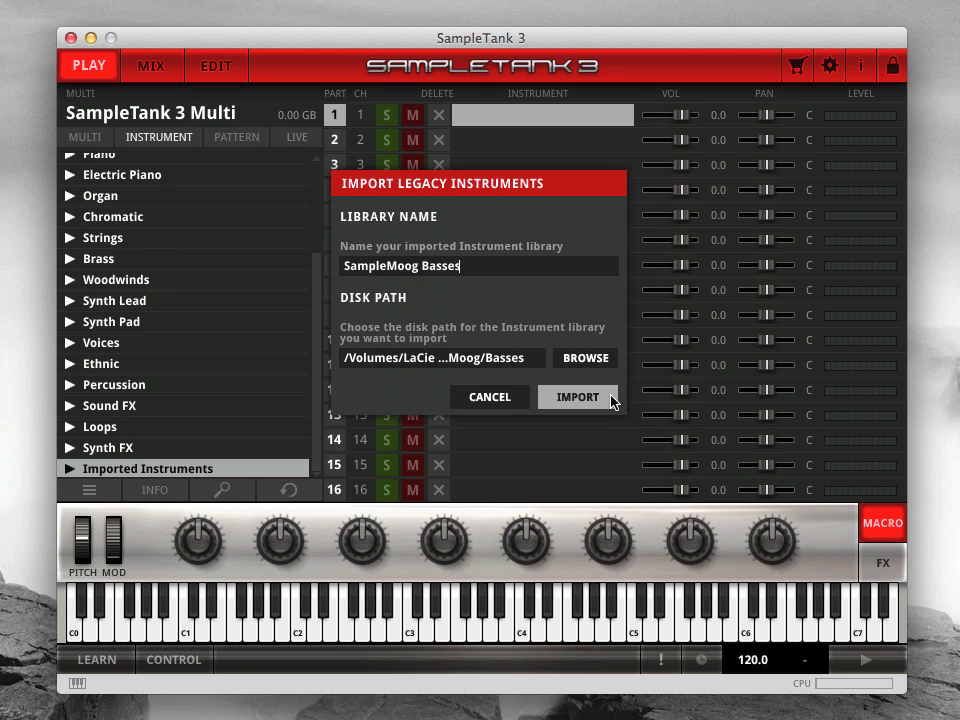
- Run the legacy import and let the instruments database finish rebuilding
{"action": "left_click", "coordinate": [608, 398]}
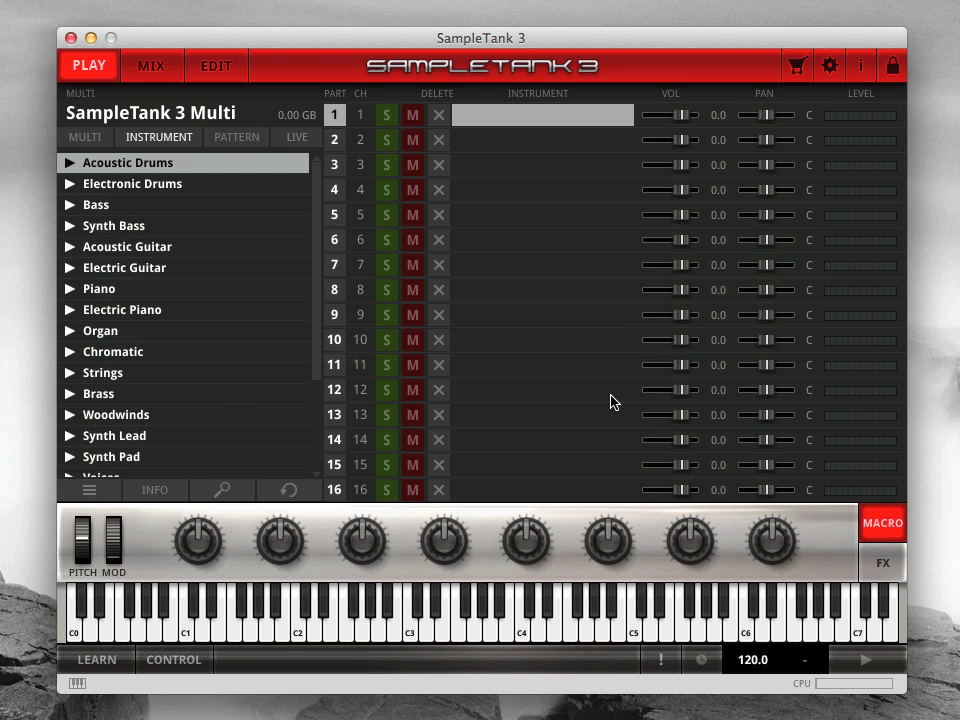
- Load Electro Bass from Imported Instruments > SampleMoog Basses into part 1, then browse multis
{"action": "scroll", "coordinate": [305, 450], "scroll_direction": "down", "scroll_amount": 5}
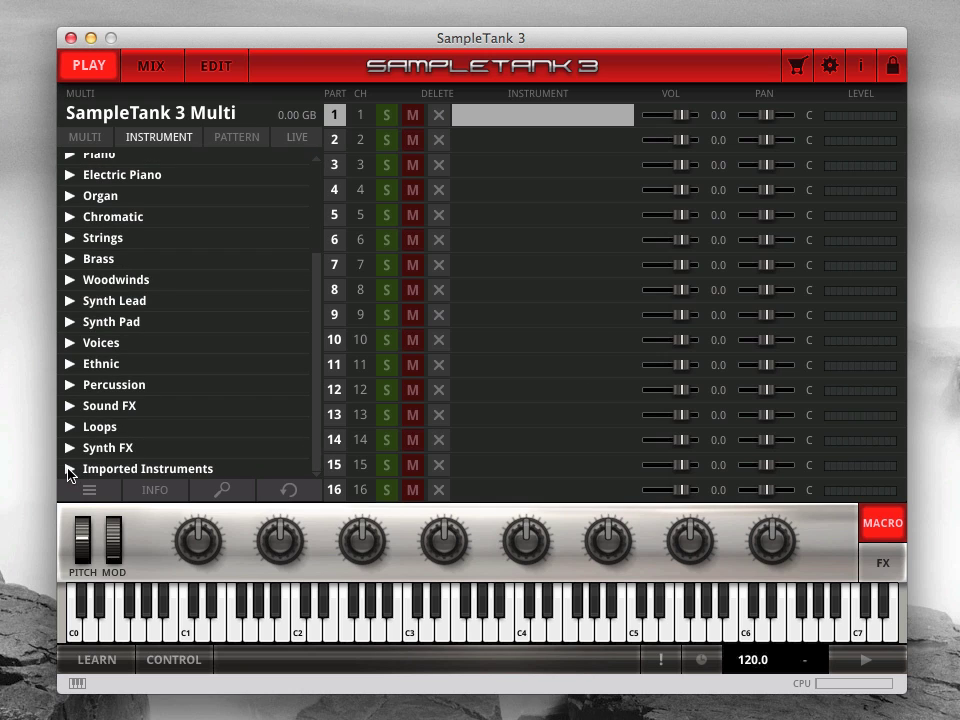
{"action": "left_click", "coordinate": [70, 470]}
{"action": "scroll", "coordinate": [315, 467], "scroll_direction": "down", "scroll_amount": 1}
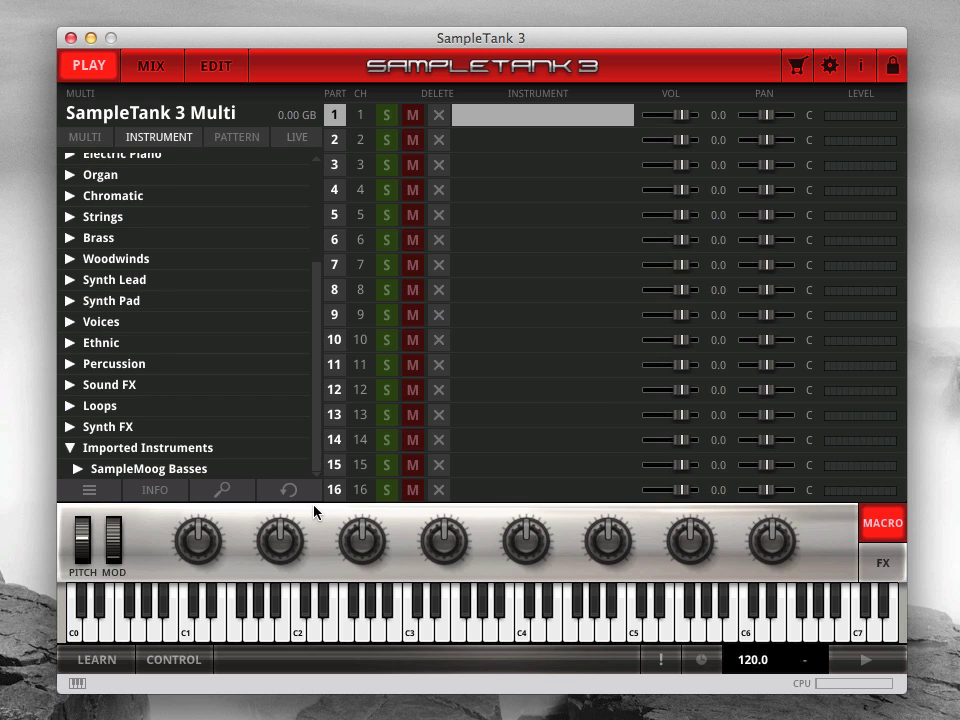
{"action": "left_click", "coordinate": [77, 468]}
{"action": "scroll", "coordinate": [315, 455], "scroll_direction": "down", "scroll_amount": 2}
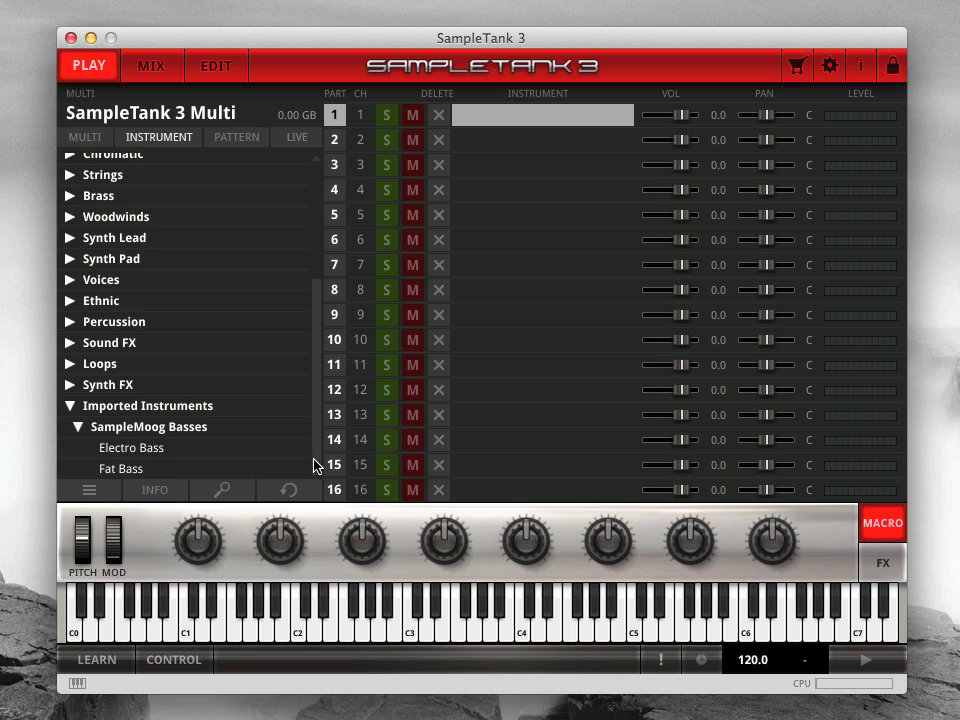
{"action": "double_click", "coordinate": [82, 448]}
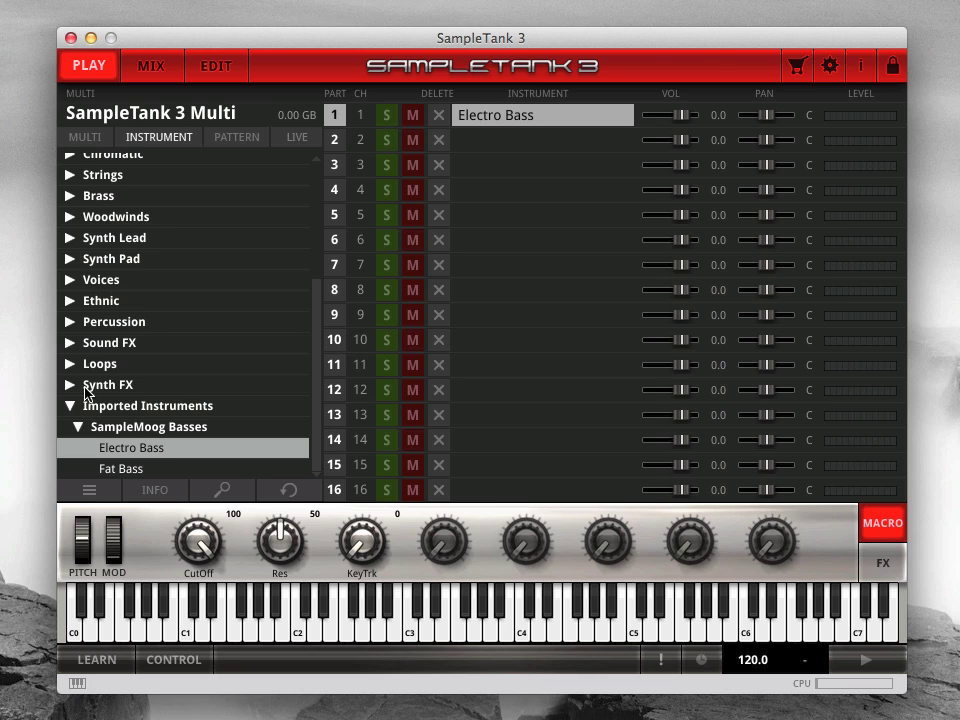
{"action": "left_click", "coordinate": [109, 139]}
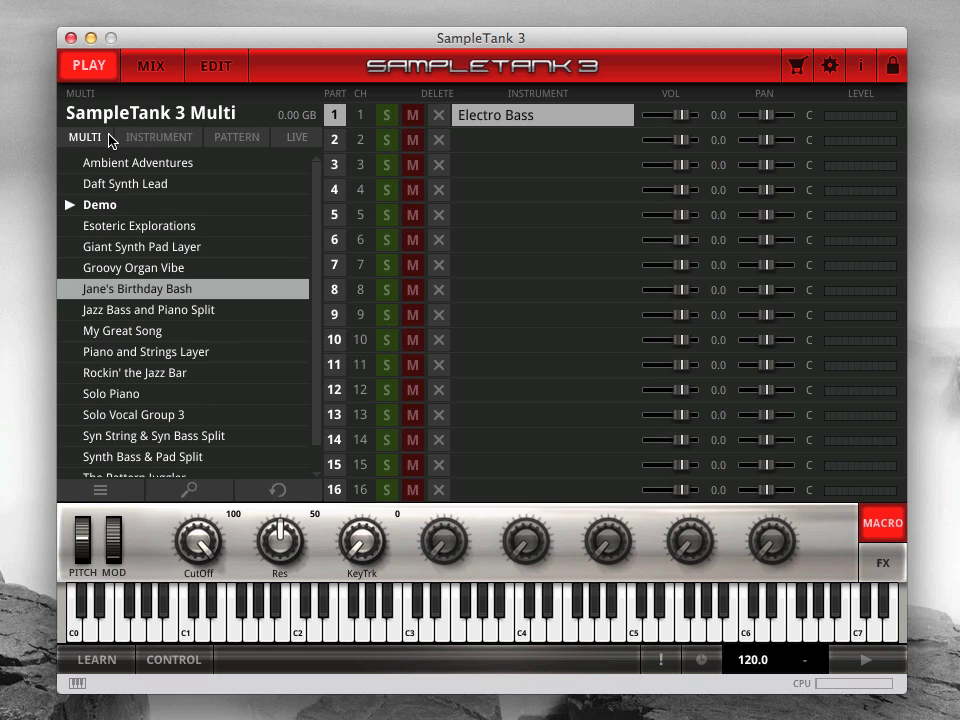
- Open the Import Combis dialog from the multi browser's ≡ menu
{"action": "left_click", "coordinate": [197, 141]}
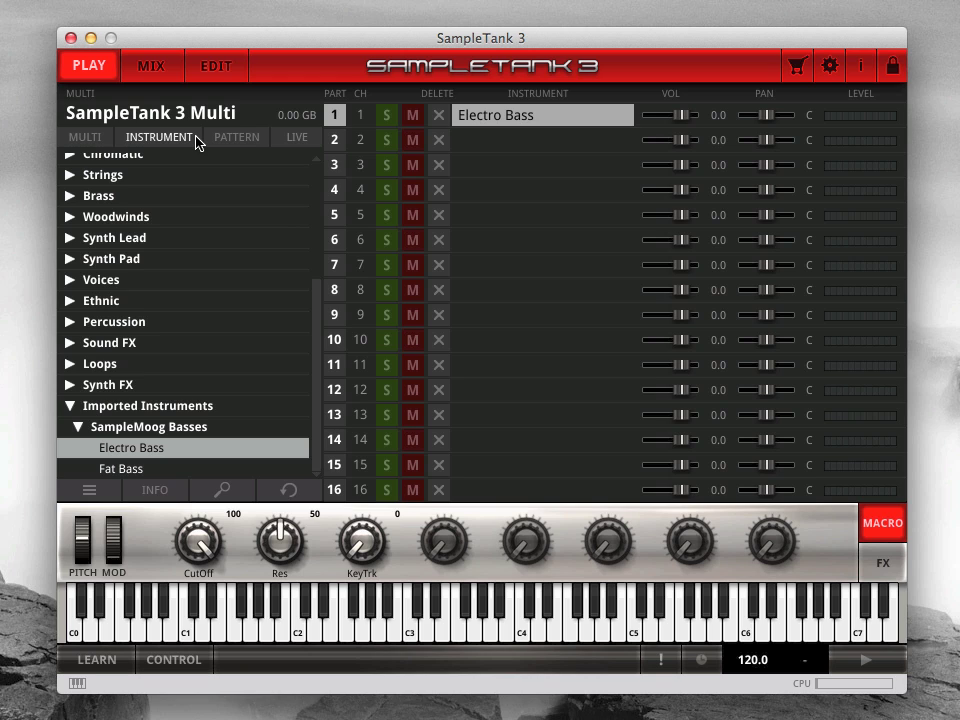
{"action": "left_click", "coordinate": [111, 141]}
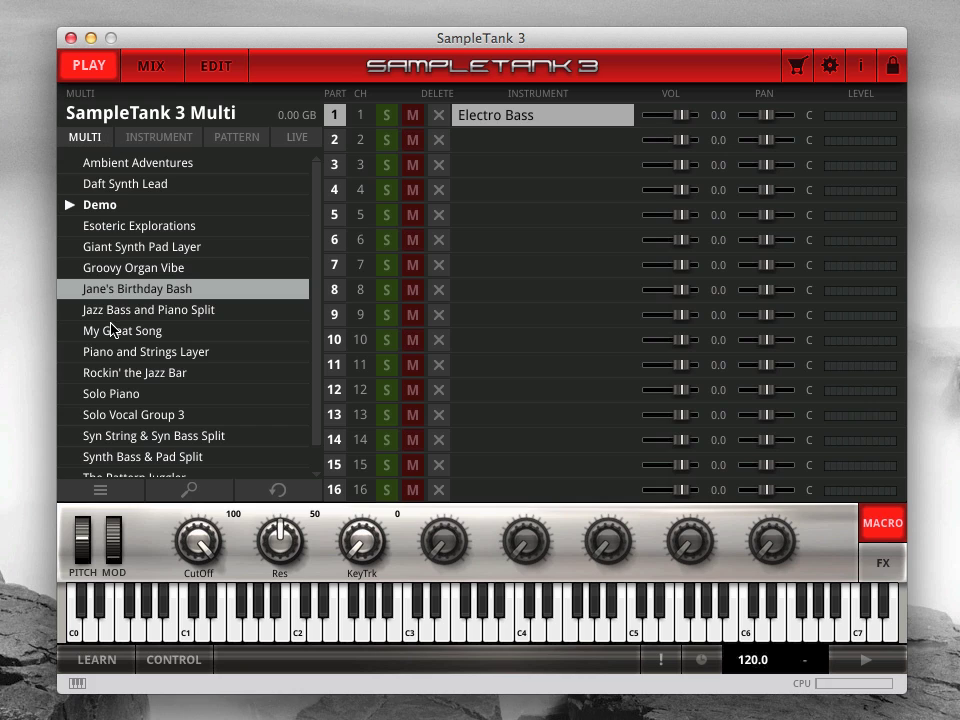
{"action": "left_click", "coordinate": [128, 494]}
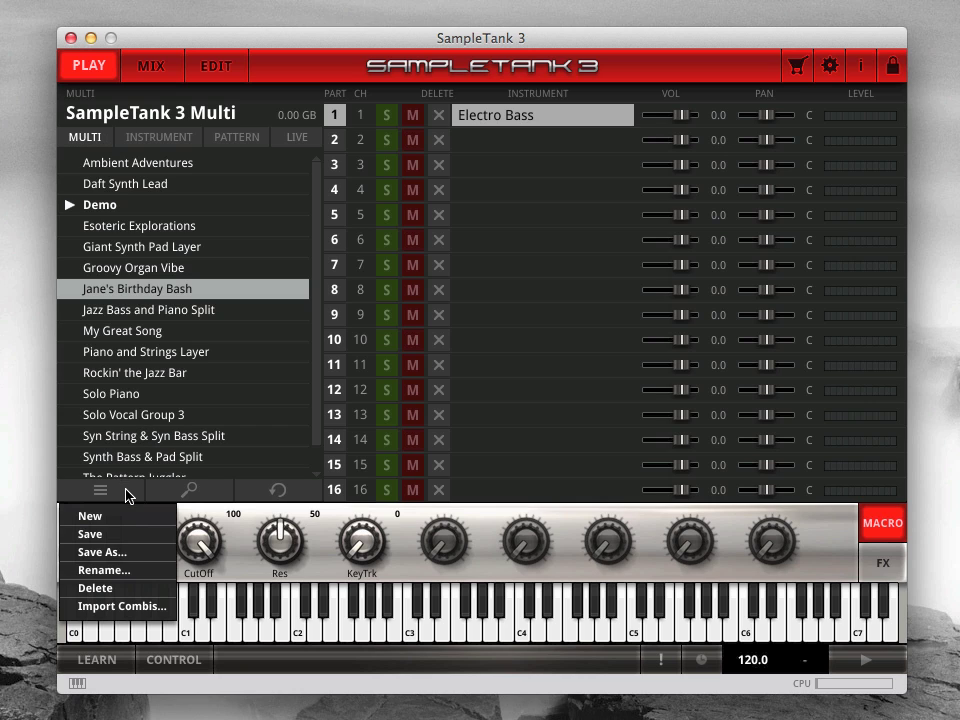
{"action": "left_click", "coordinate": [128, 608]}
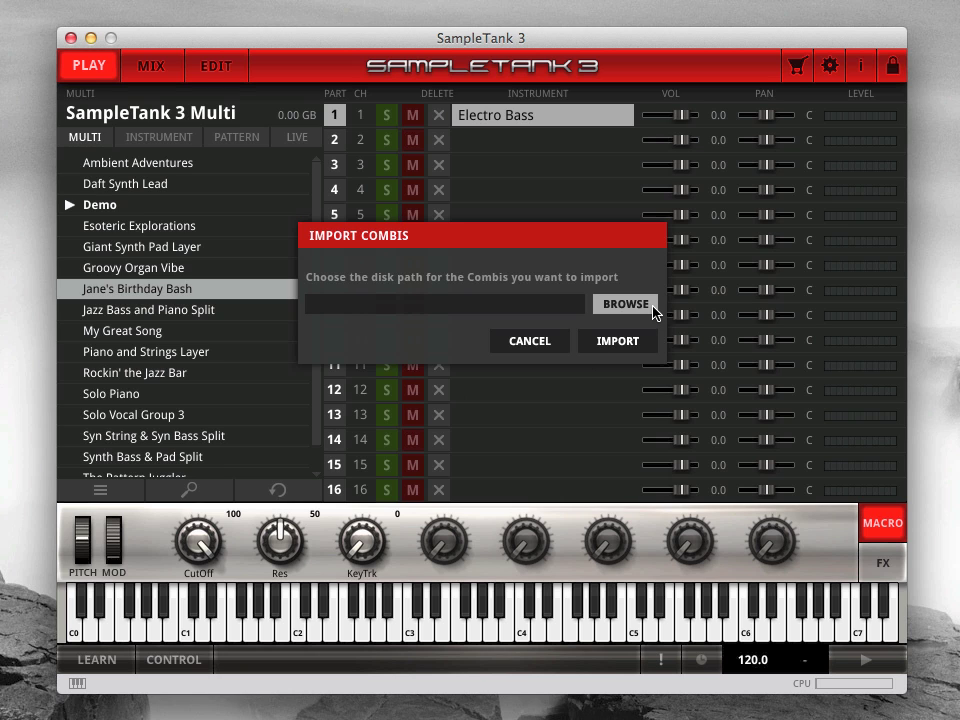
- Import combis from the SampleMoog > Presets > Miscellaneous folder
{"action": "left_click", "coordinate": [625, 305]}
{"action": "left_click", "coordinate": [610, 194]}
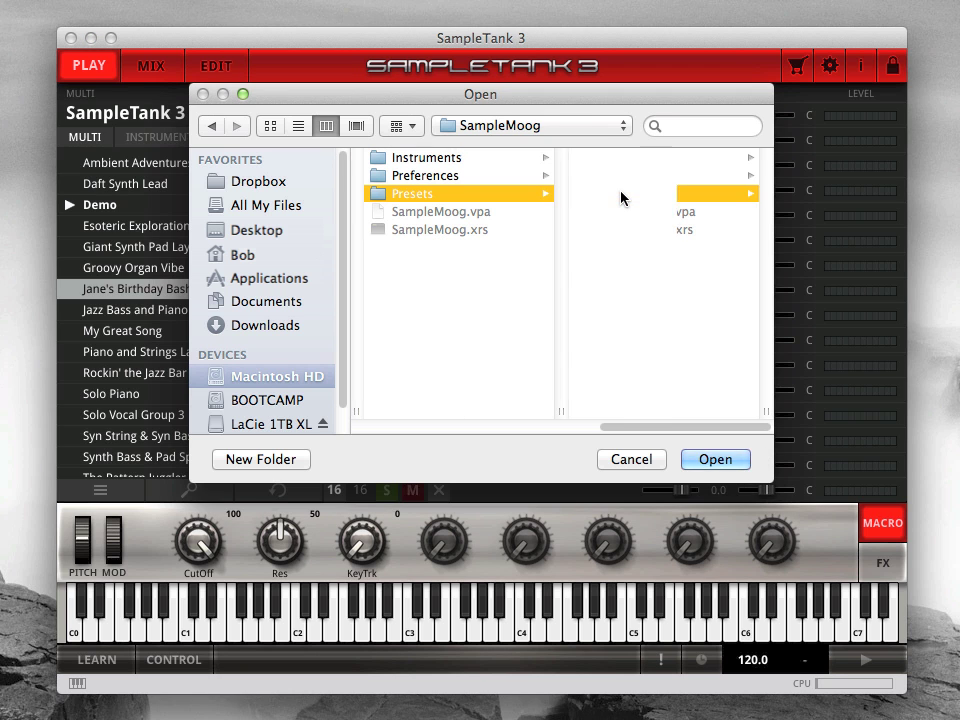
{"action": "left_click", "coordinate": [621, 196]}
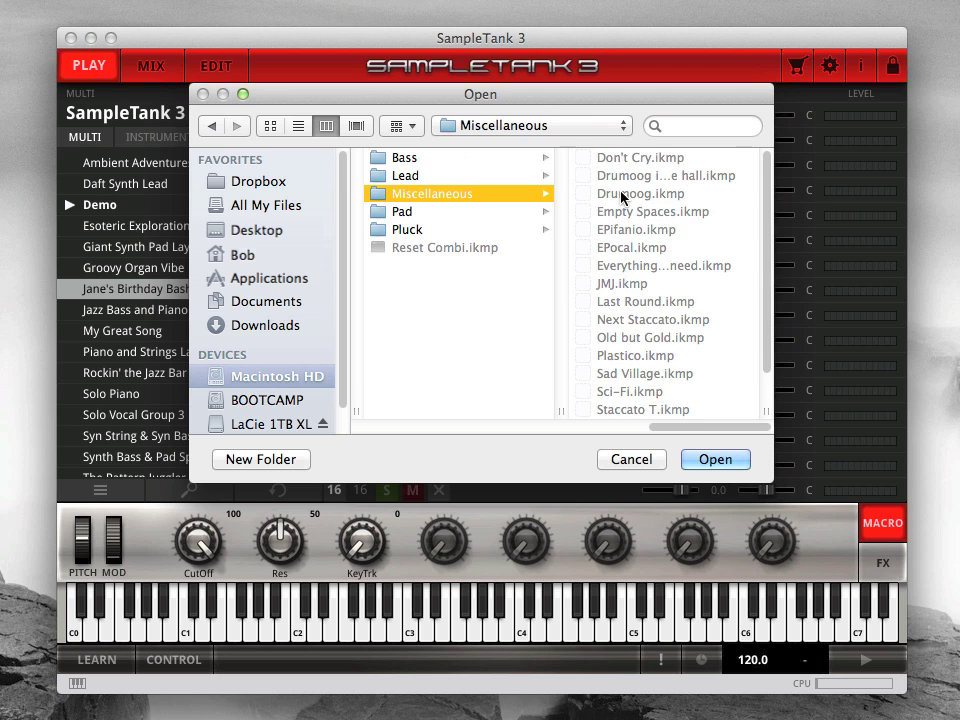
{"action": "left_click", "coordinate": [716, 461]}
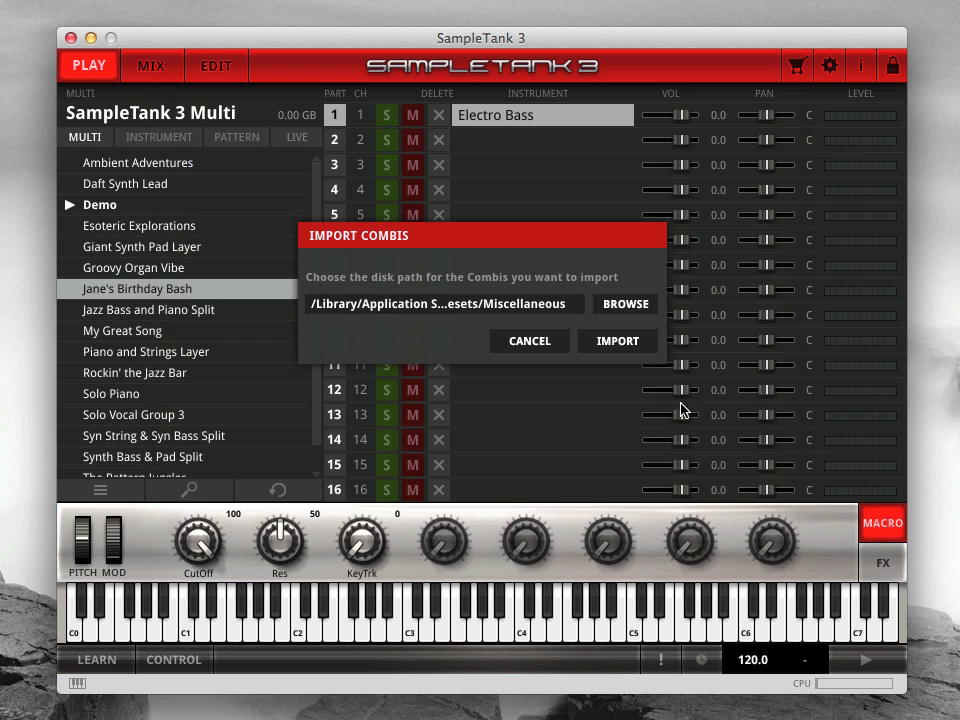
{"action": "left_click", "coordinate": [647, 343]}
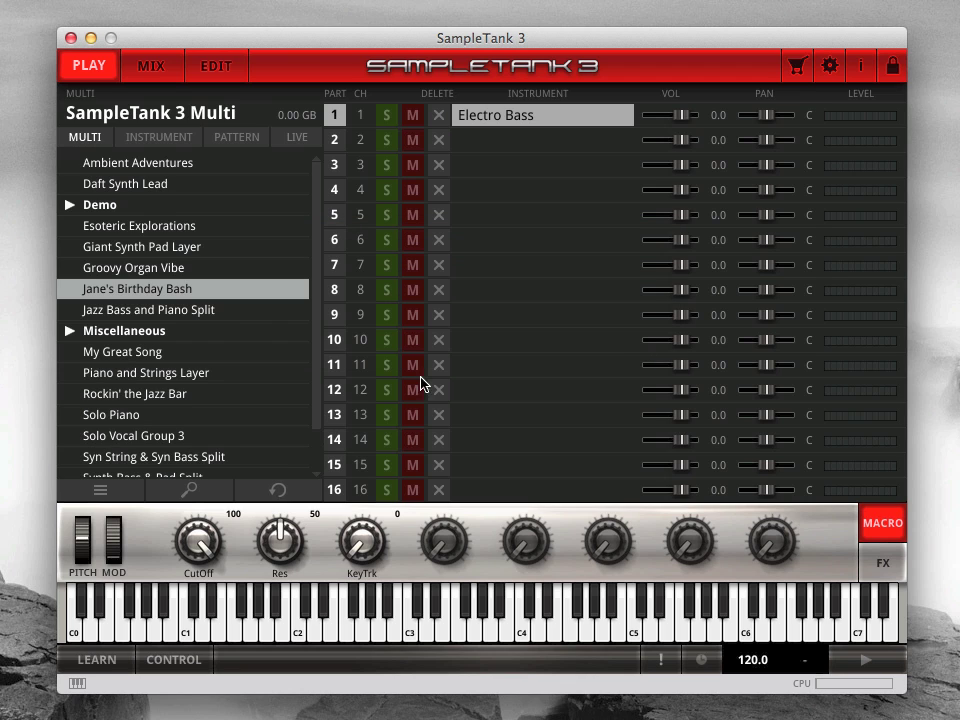
- Expand the Miscellaneous multi folder and select the JMJ multi
{"action": "scroll", "coordinate": [316, 457], "scroll_direction": "down", "scroll_amount": 2}
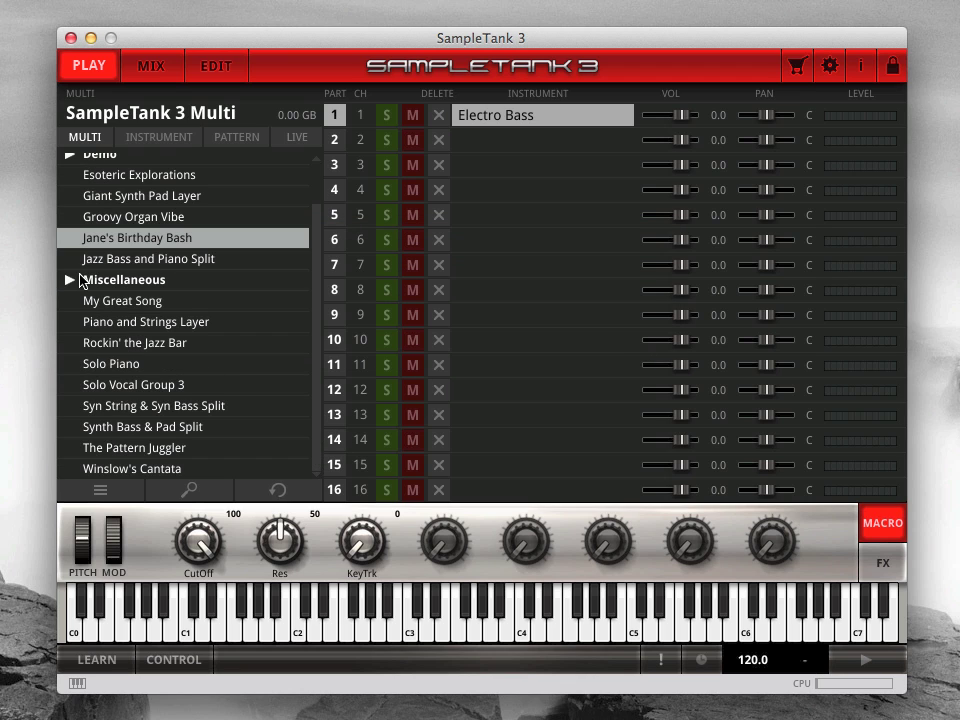
{"action": "left_click", "coordinate": [70, 280]}
{"action": "left_click", "coordinate": [250, 282]}
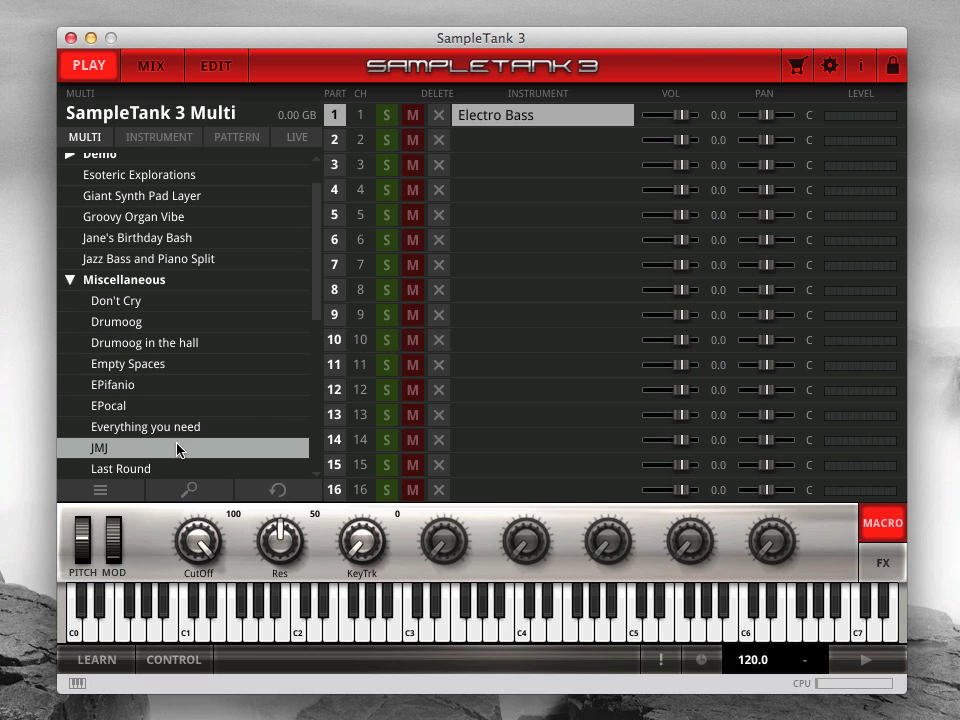
{"action": "left_click", "coordinate": [132, 491]}
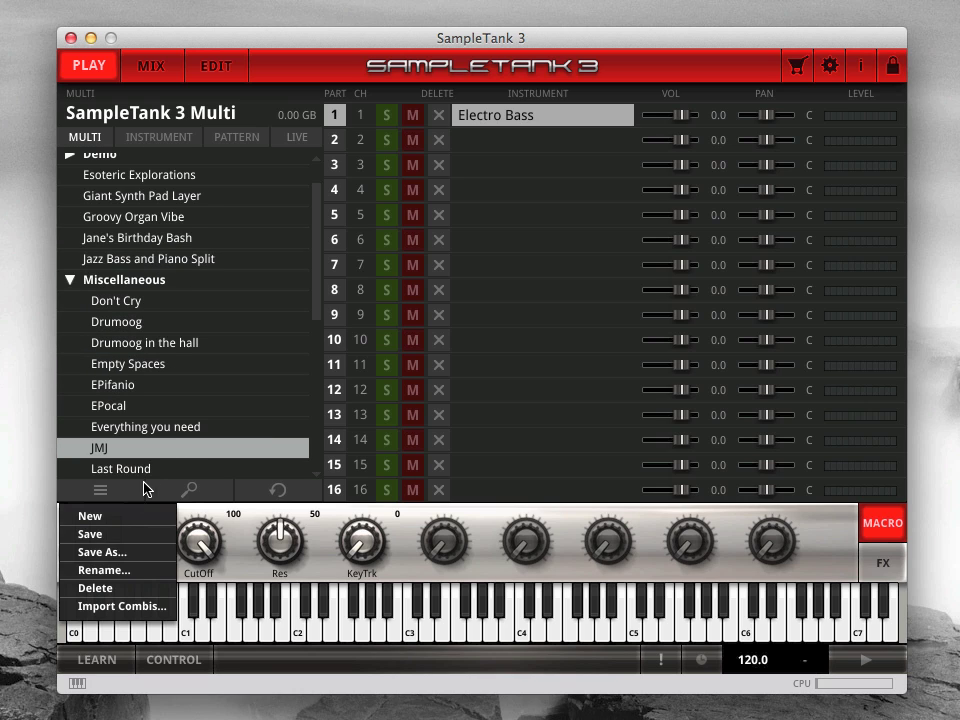
{"action": "left_click", "coordinate": [185, 450]}
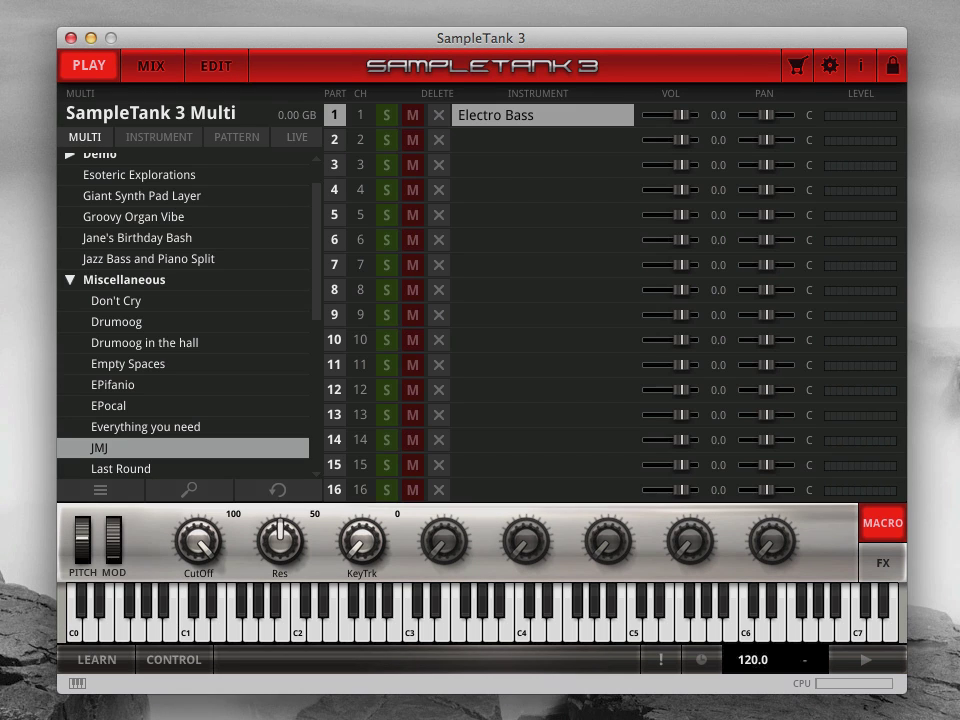